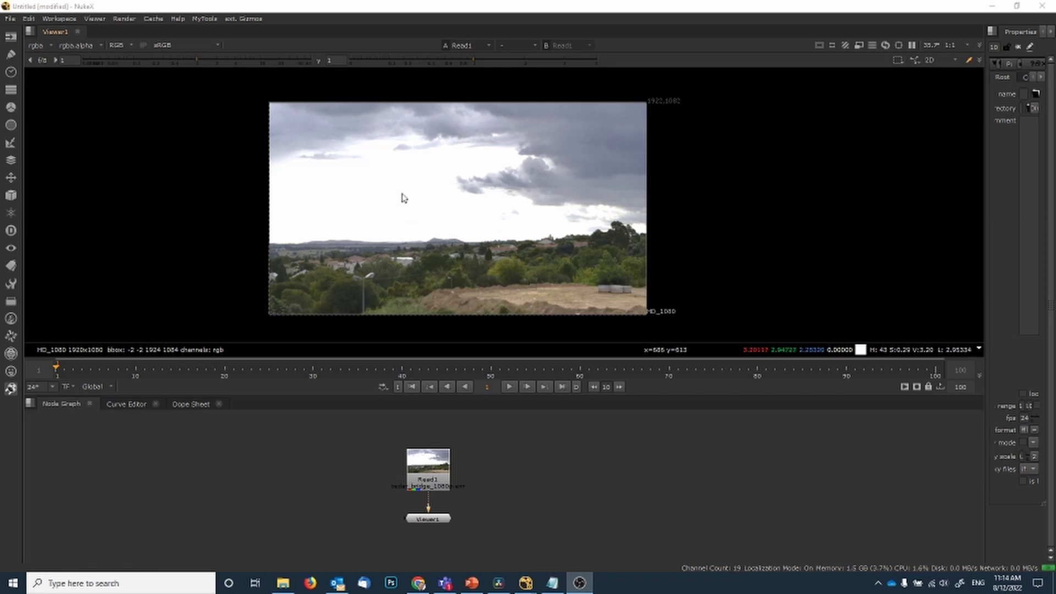
In NukeX, drop the viewer gain to about 0.175 to inspect the sky, then reset it to 1
click(185, 62)
drag(185, 63, 148, 59)
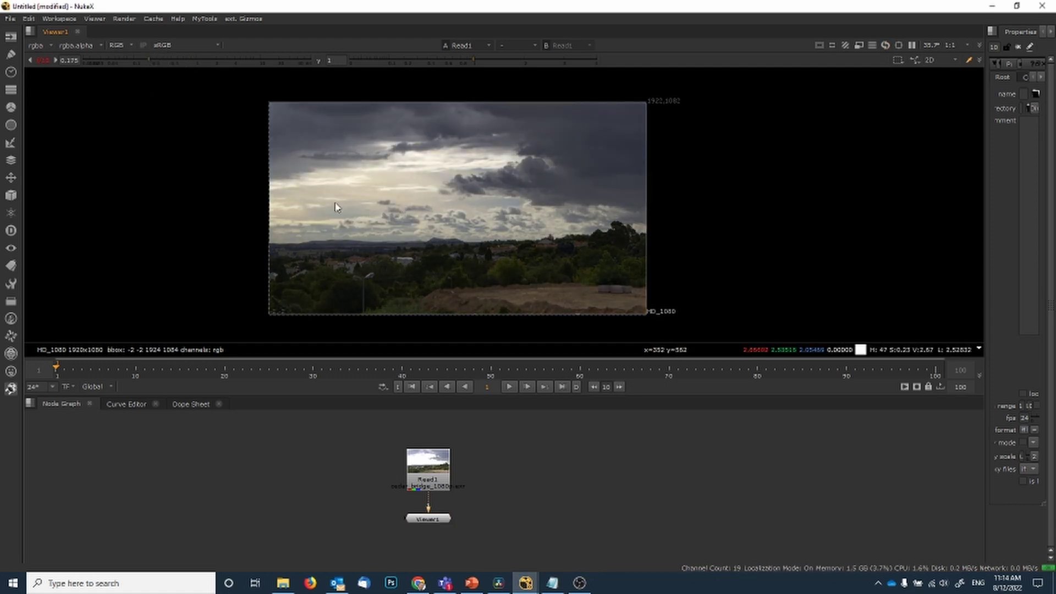
click(43, 61)
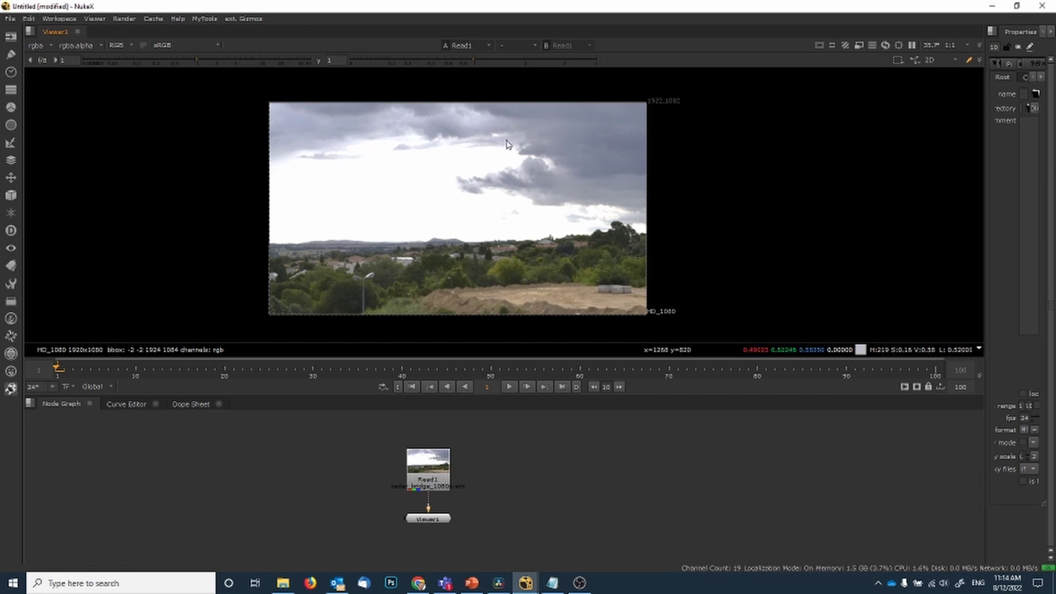
In Resolve, place cedar_bridge_1080p.exr at the start of Video 1 and park the playhead on it
click(510, 585)
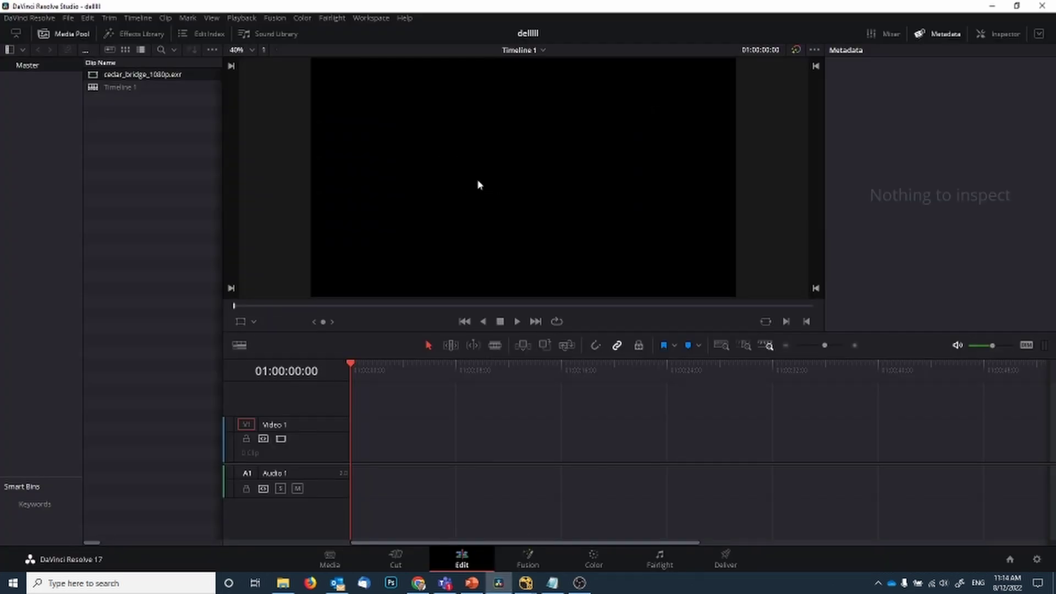
drag(149, 81, 378, 443)
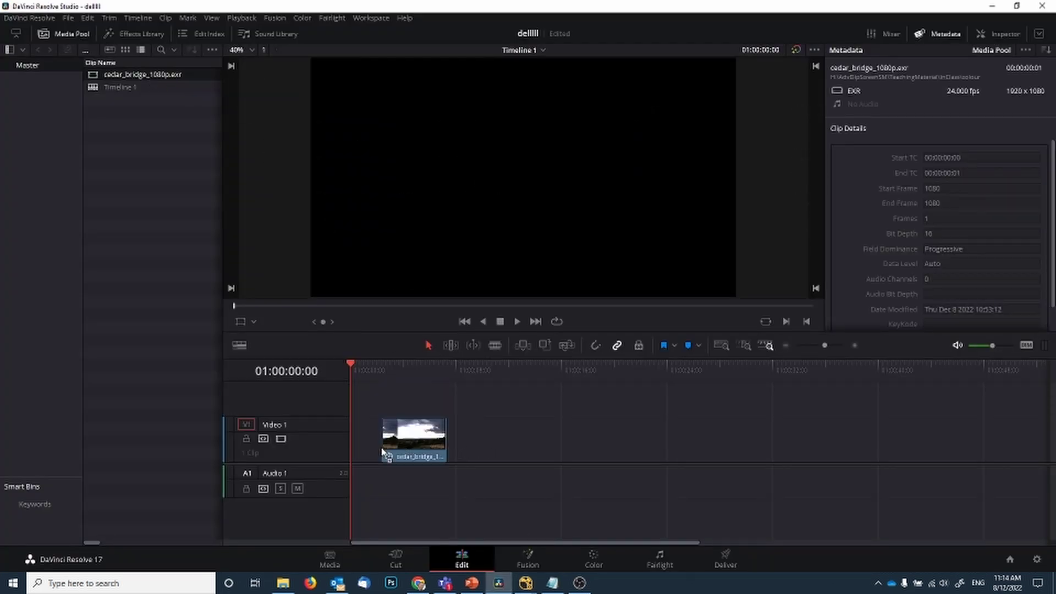
click(377, 443)
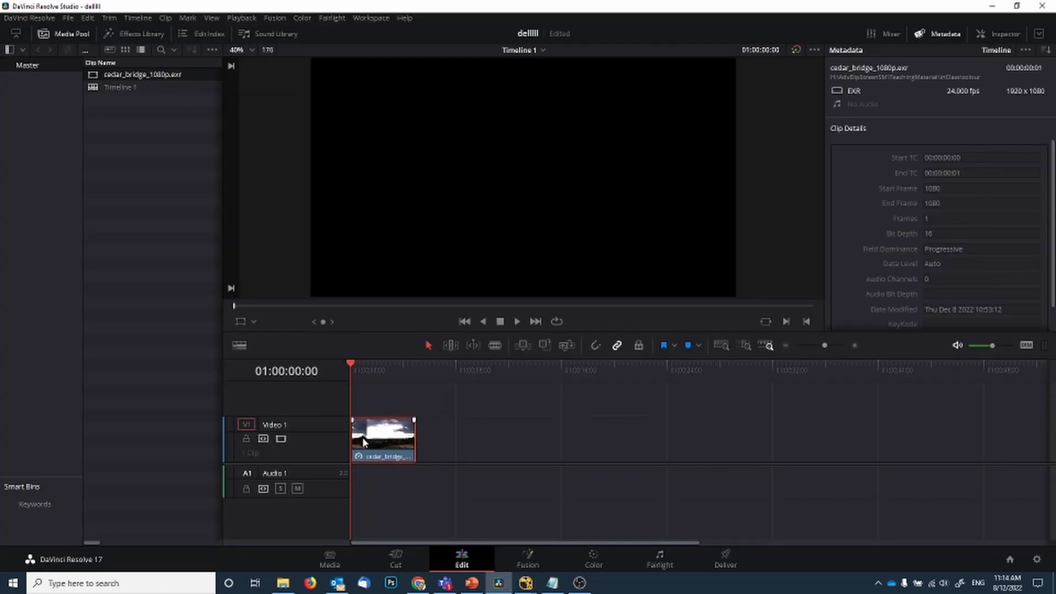
click(367, 365)
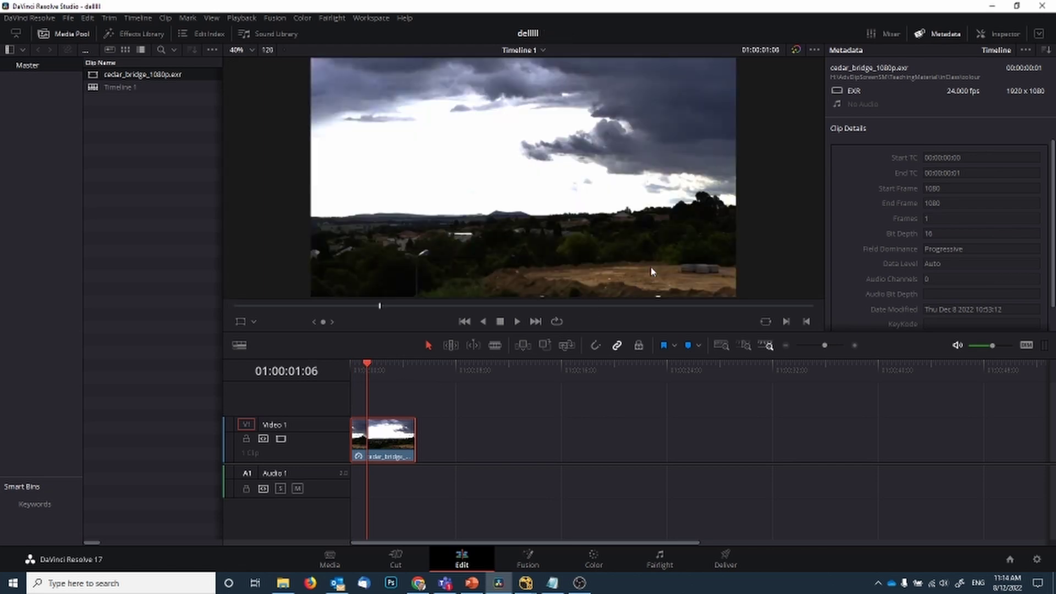
Restore NukeX to sit beside Resolve, fit its viewer image, then bring Resolve forward
mouse_move(525, 583)
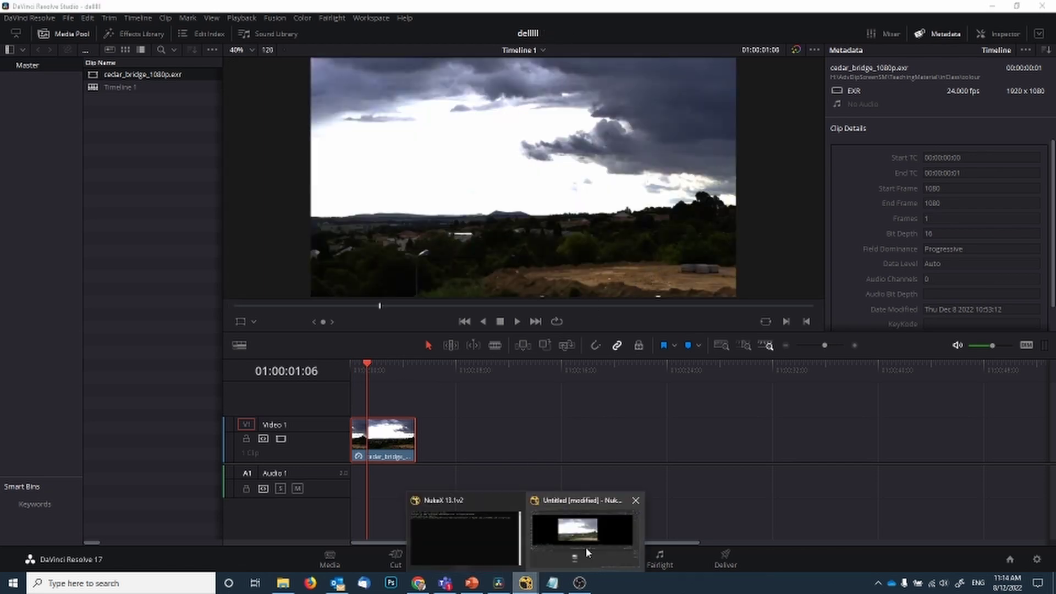
click(585, 547)
click(1017, 5)
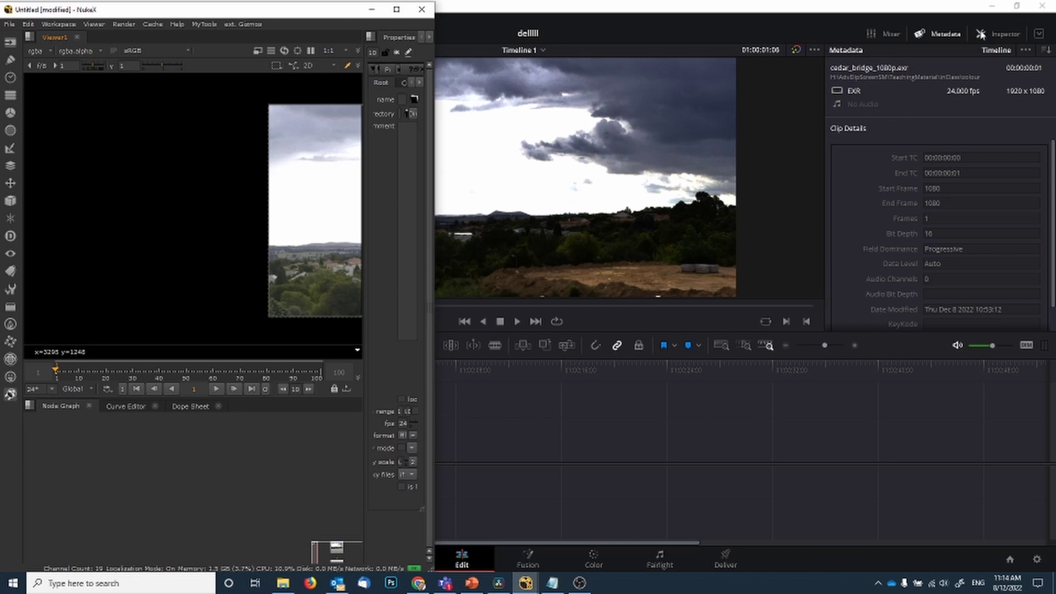
key(f)
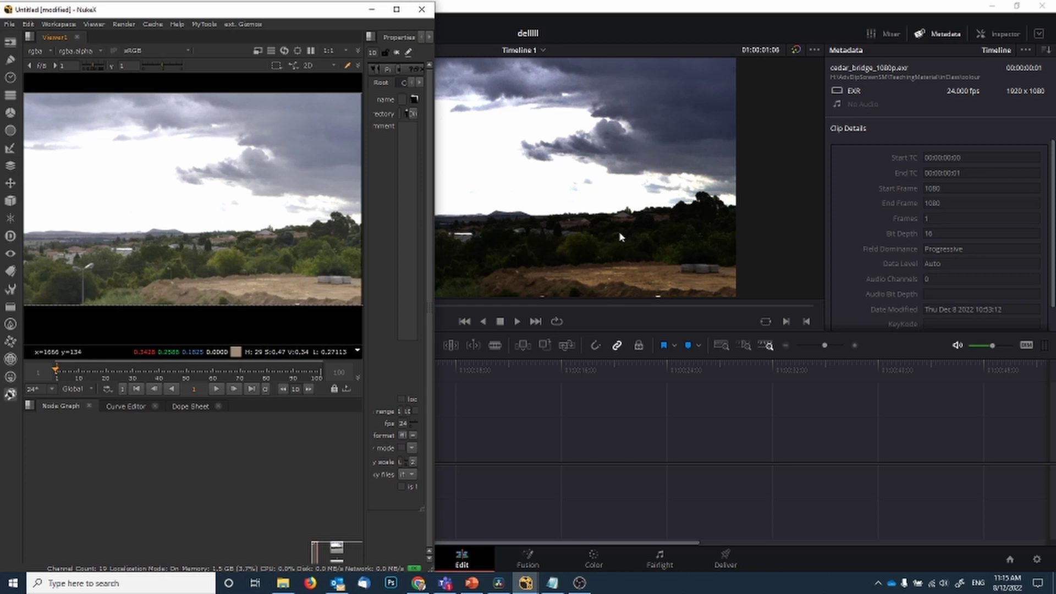
click(578, 11)
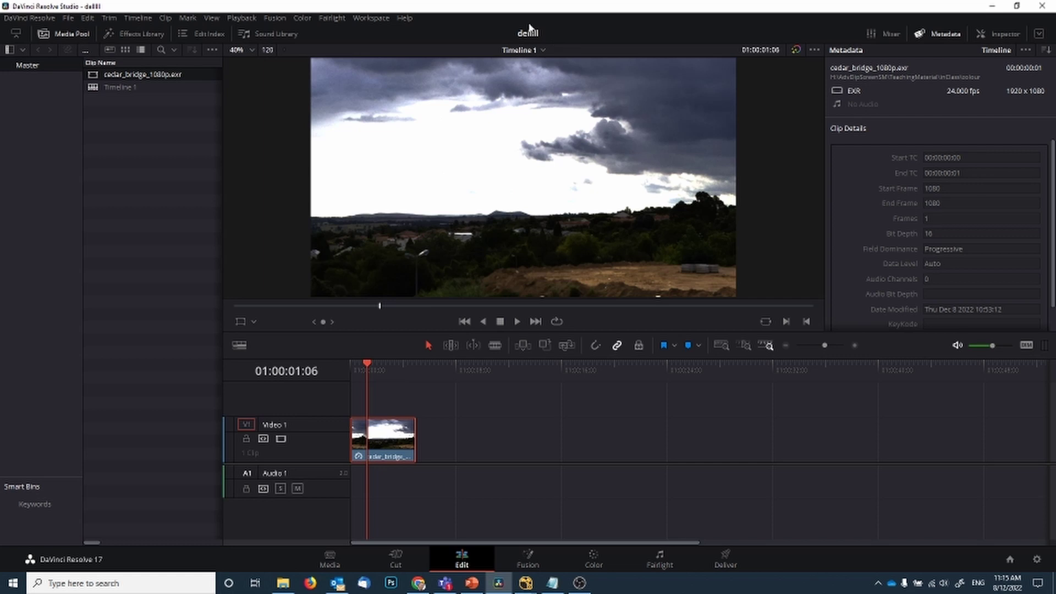
Apply the VFX IO Linear to sRGB LUT to the cedar_bridge clip in the Media Pool
right_click(127, 76)
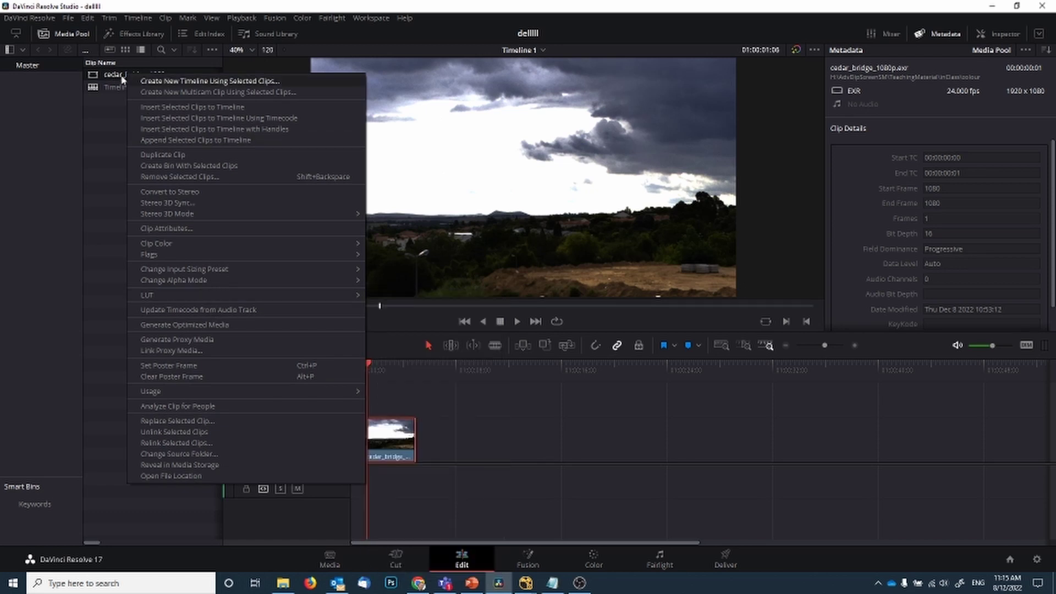
mouse_move(182, 295)
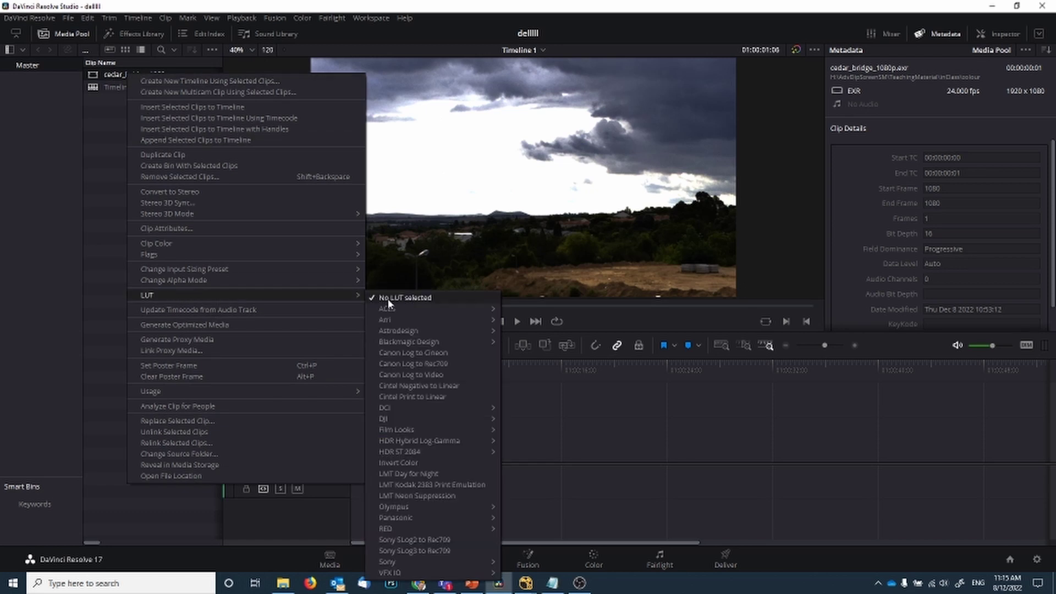
mouse_move(418, 572)
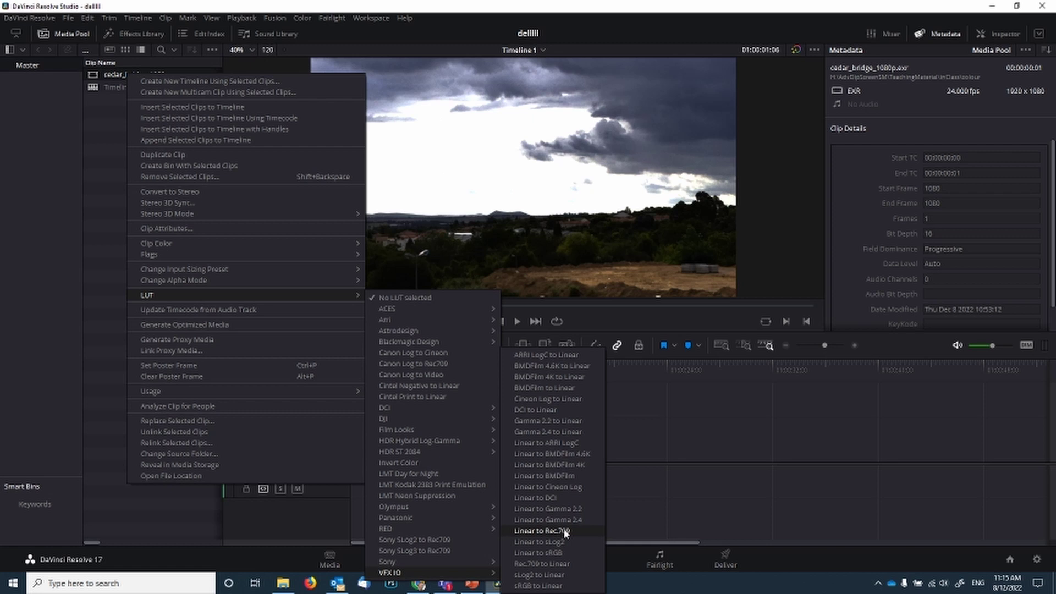
click(557, 551)
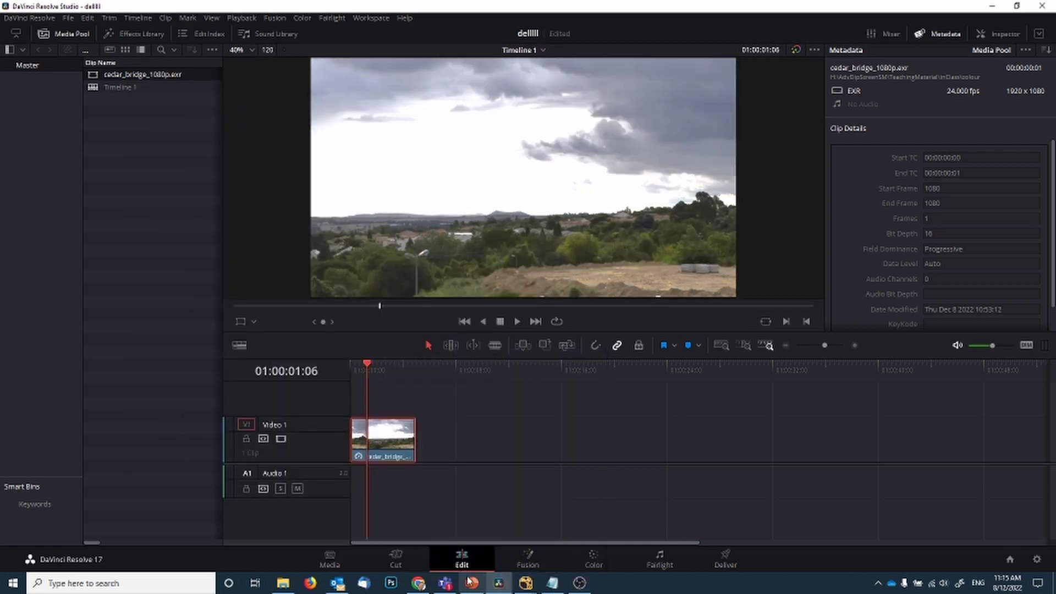
Maximize NukeX, center its image, lower gain to 0.14 and reset it, then return to Resolve
click(567, 557)
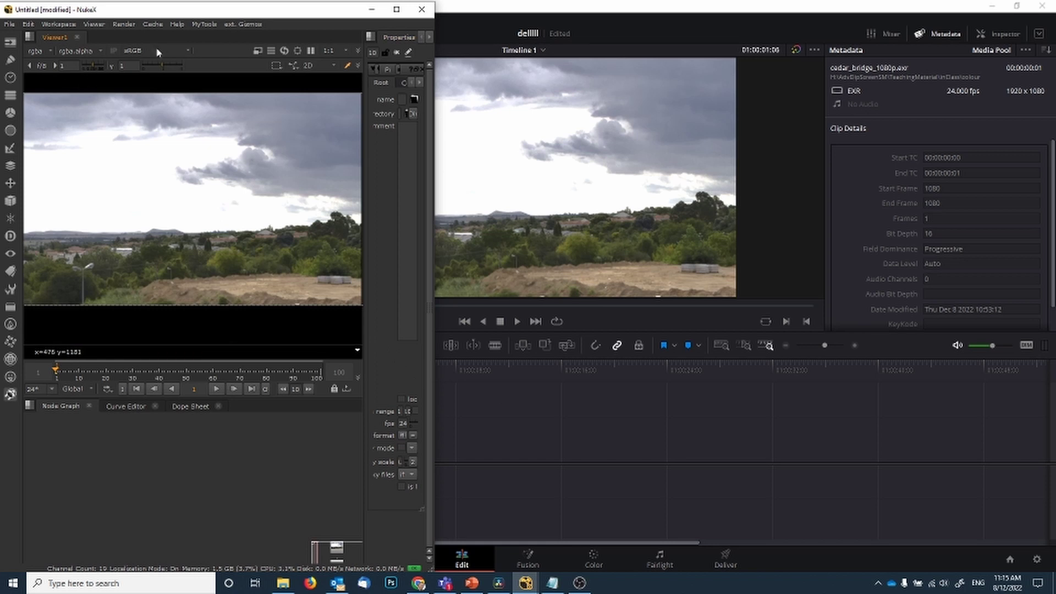
click(396, 10)
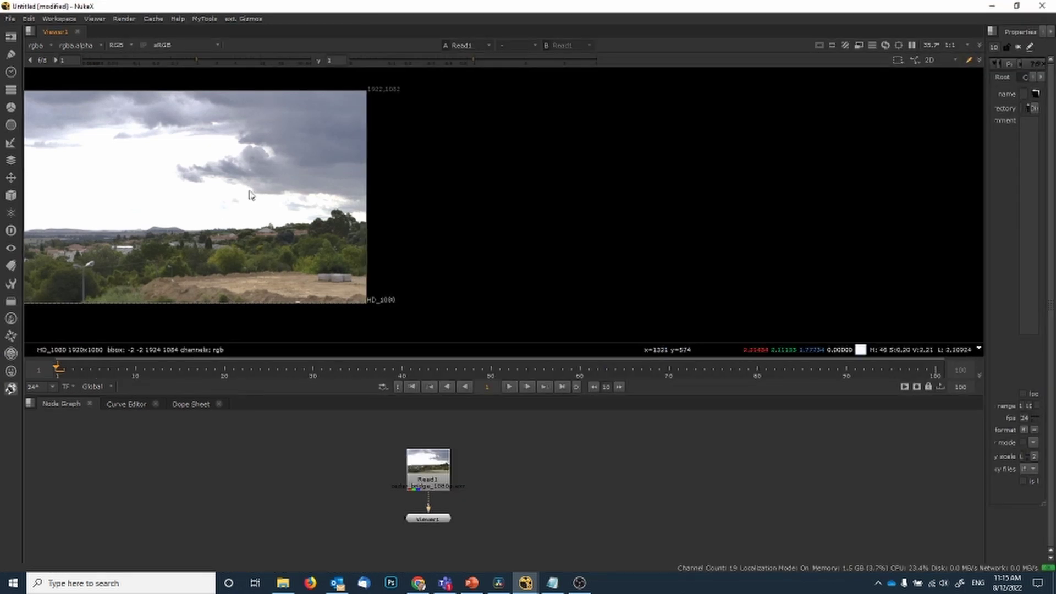
drag(252, 193, 495, 203)
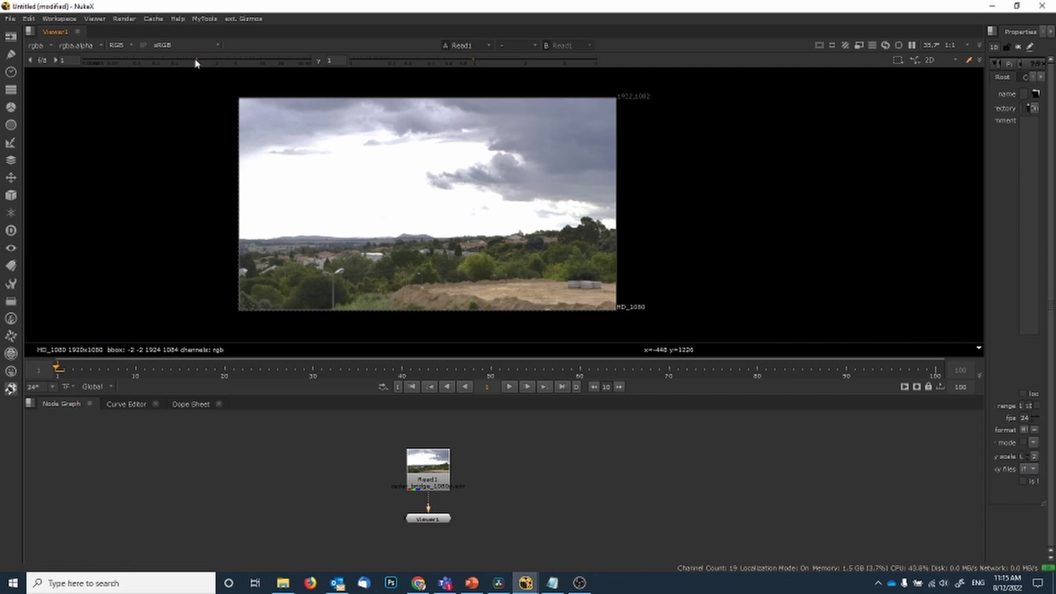
drag(197, 60, 146, 49)
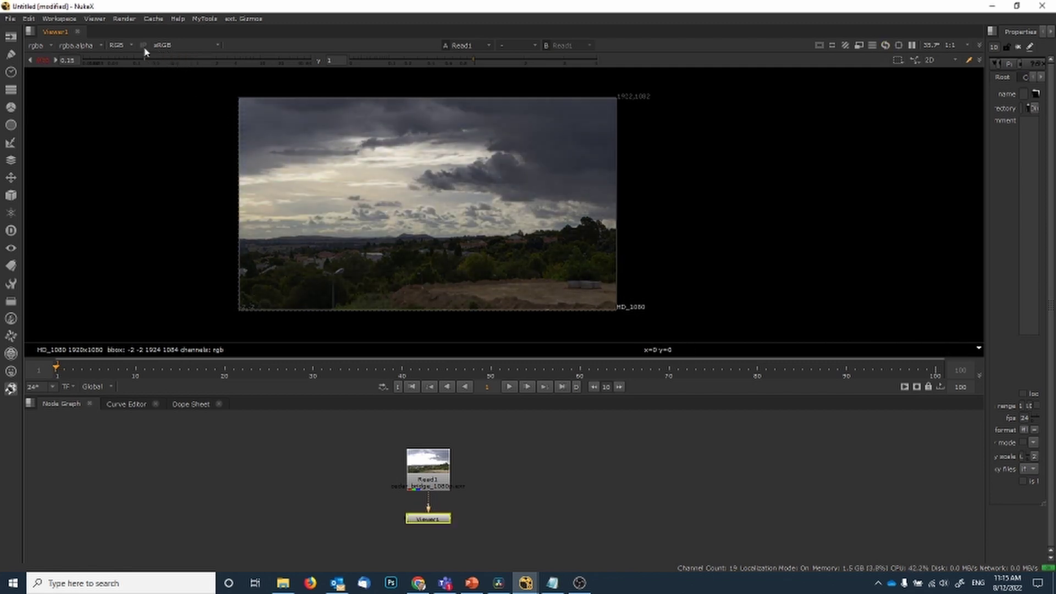
click(42, 61)
click(1016, 5)
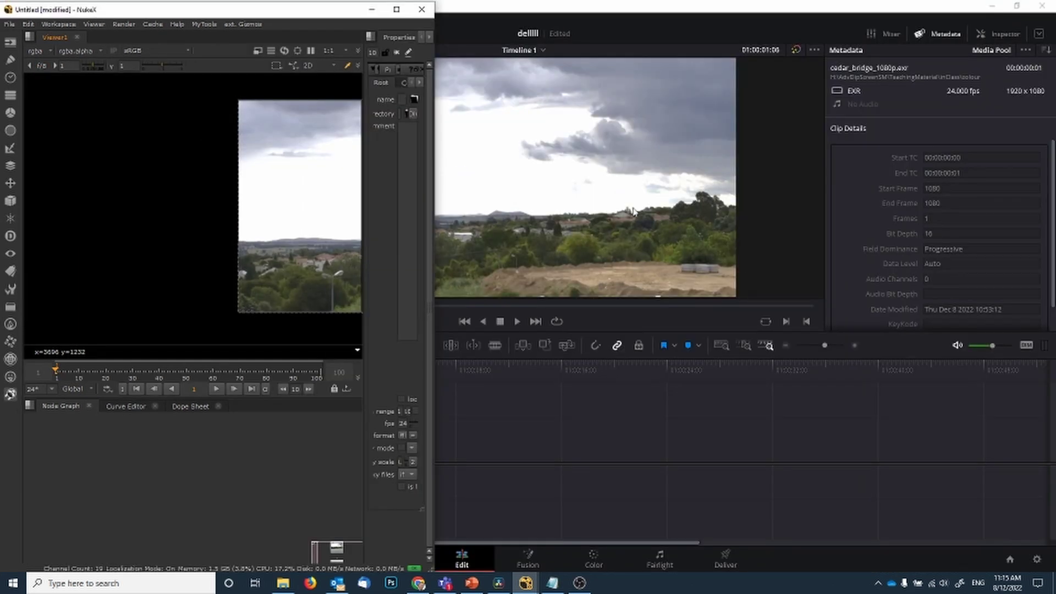
click(616, 10)
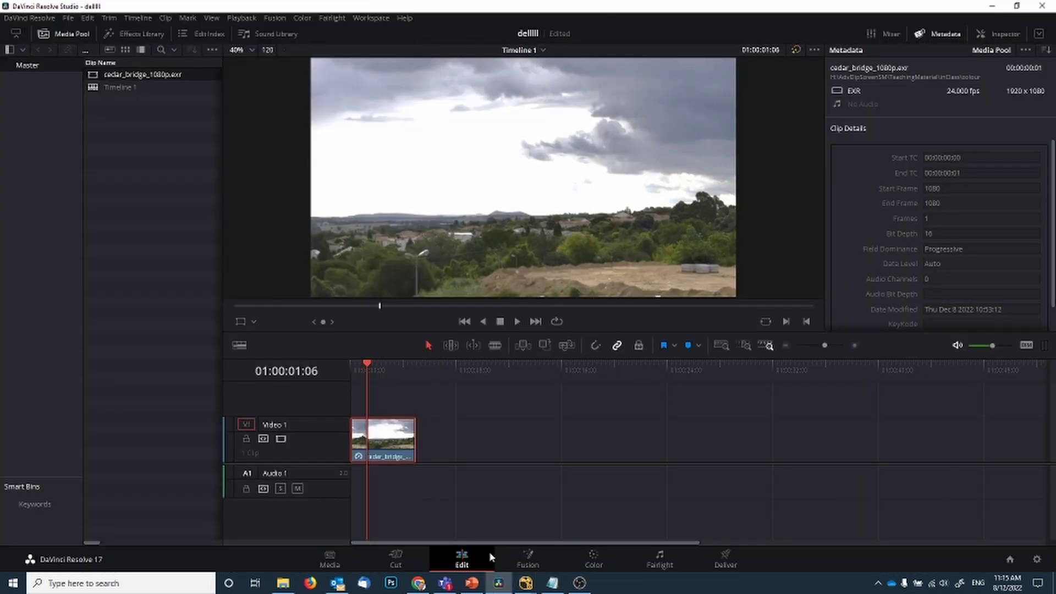
On the Color page, pull the Gain master wheel down to 0.51 to reveal sky detail
click(594, 560)
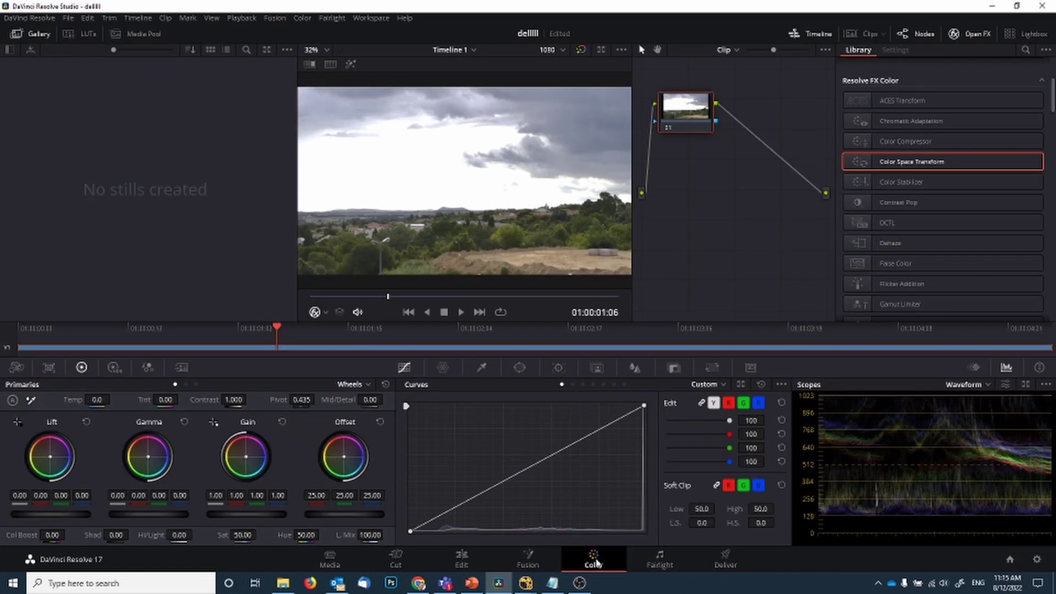
drag(269, 521, 231, 517)
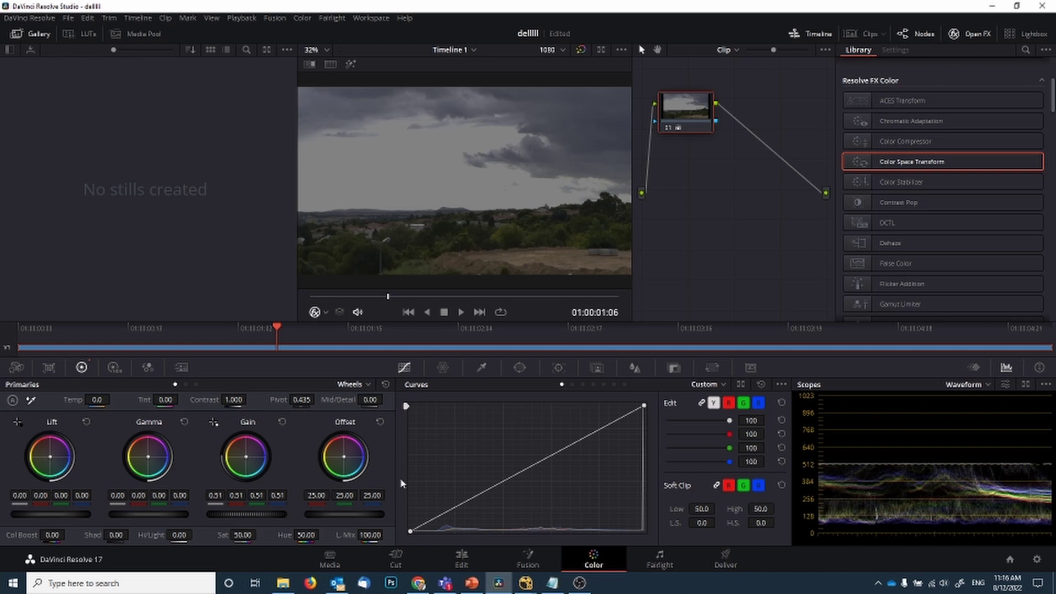
drag(683, 120, 697, 135)
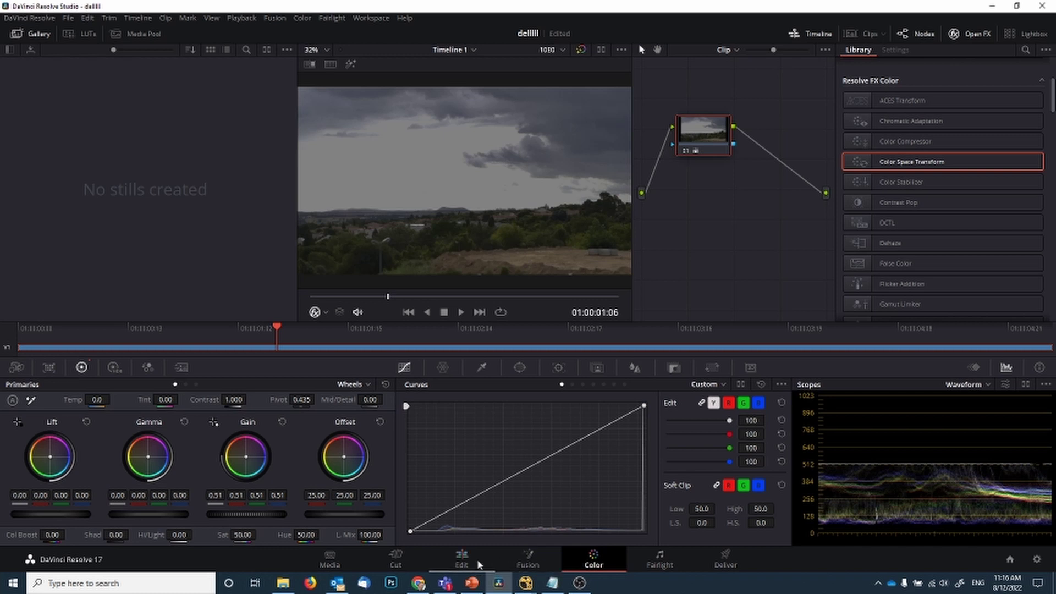
Set the cedar_bridge clip's LUT to No LUT selected
click(469, 563)
right_click(110, 74)
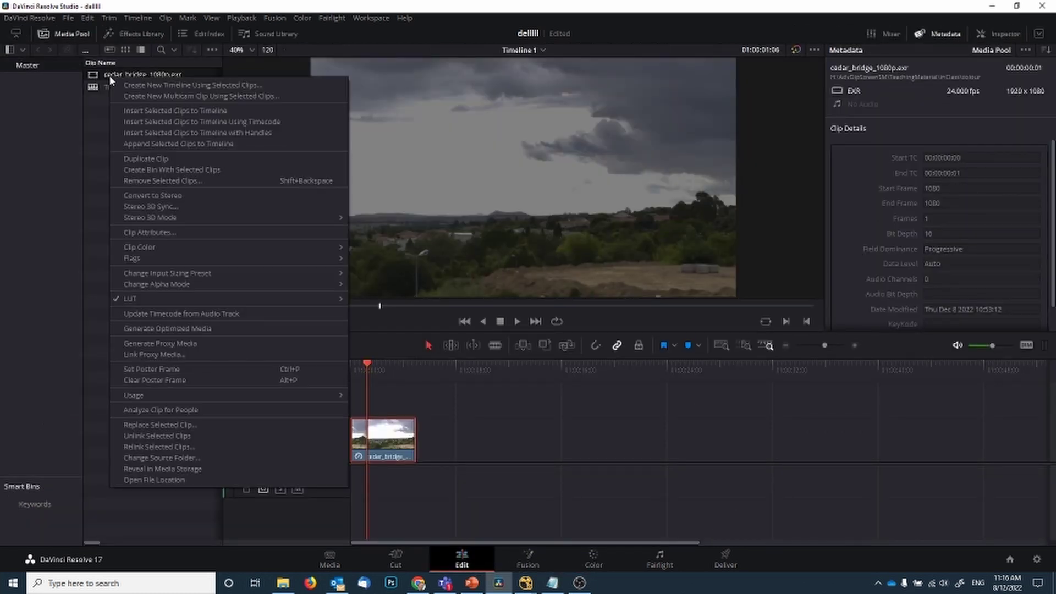
mouse_move(341, 299)
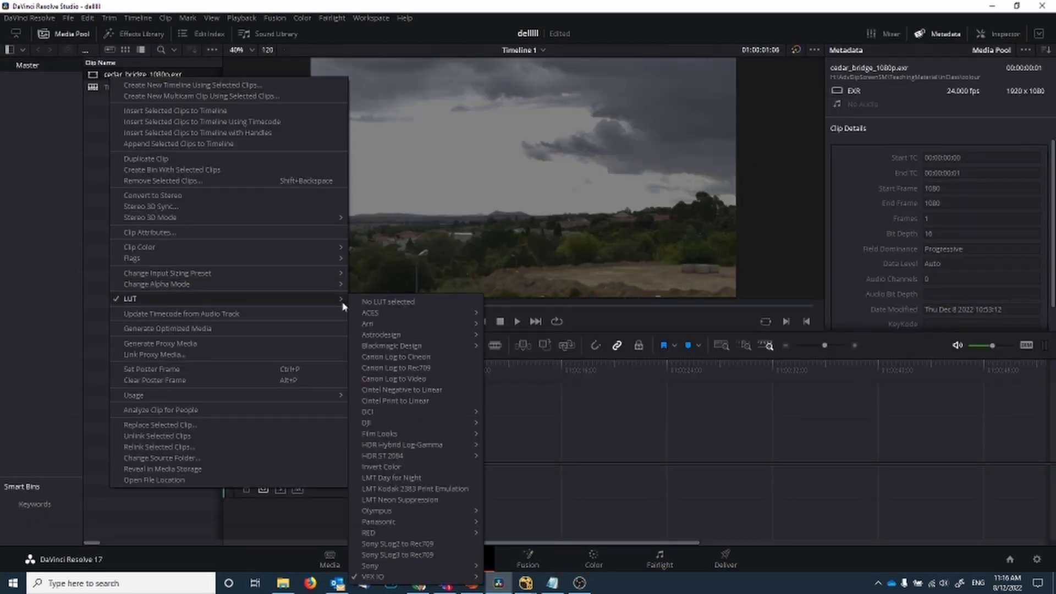
click(380, 303)
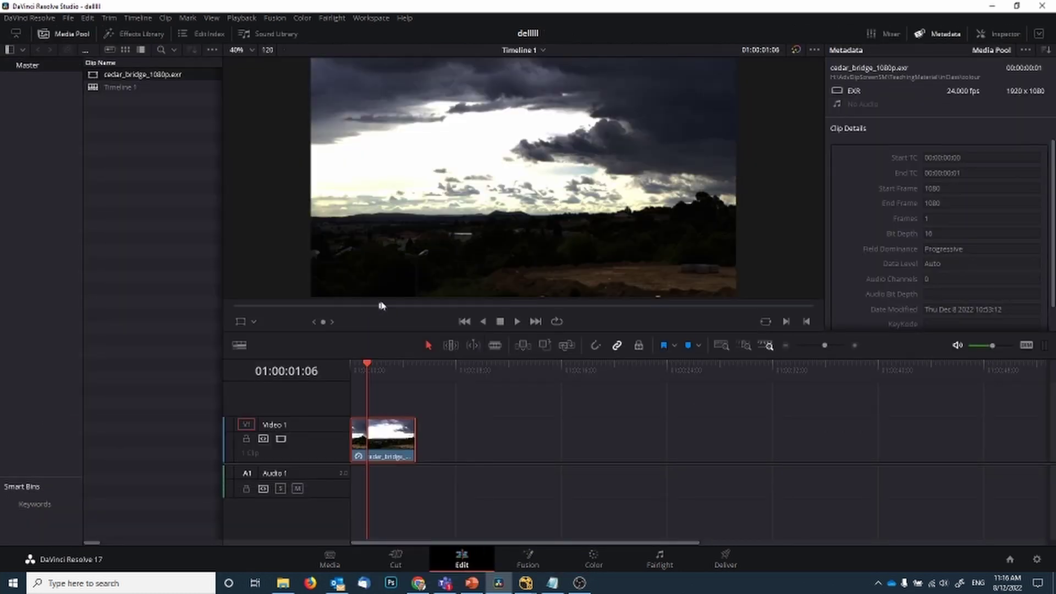
On the Color page, dip Gain to about 0.23, then reset the primaries to 1.00
click(593, 558)
drag(262, 505, 236, 506)
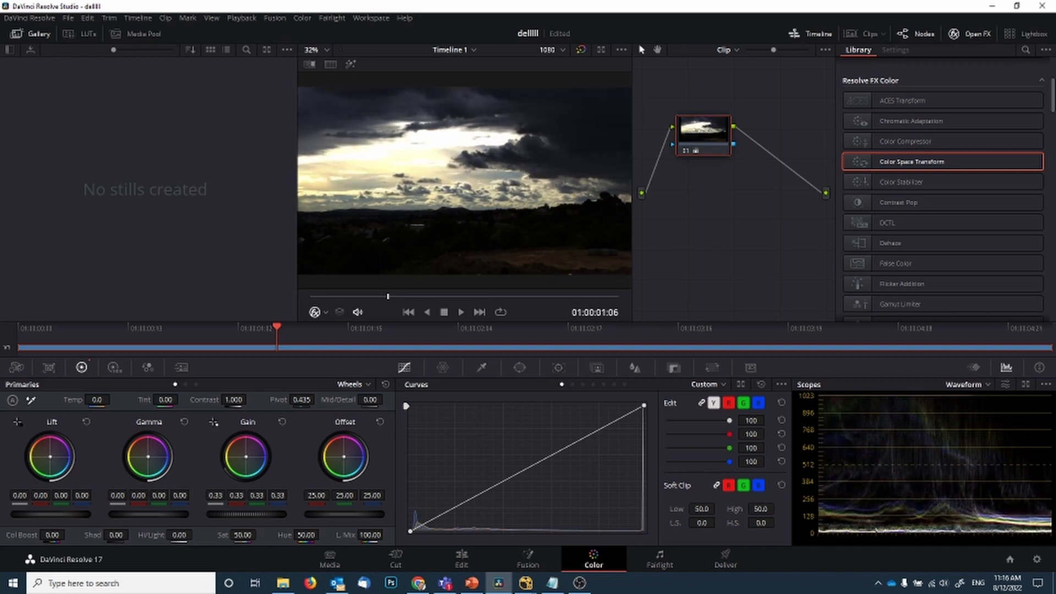
click(385, 385)
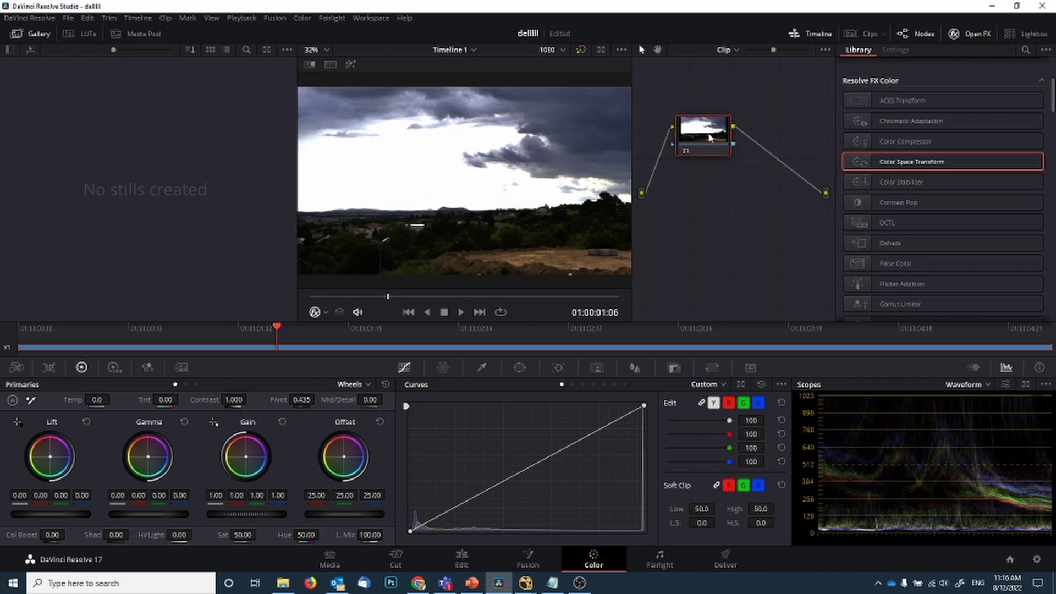
Drag Color Space Transform from the Open FX Library onto grading node 01
drag(714, 142, 728, 154)
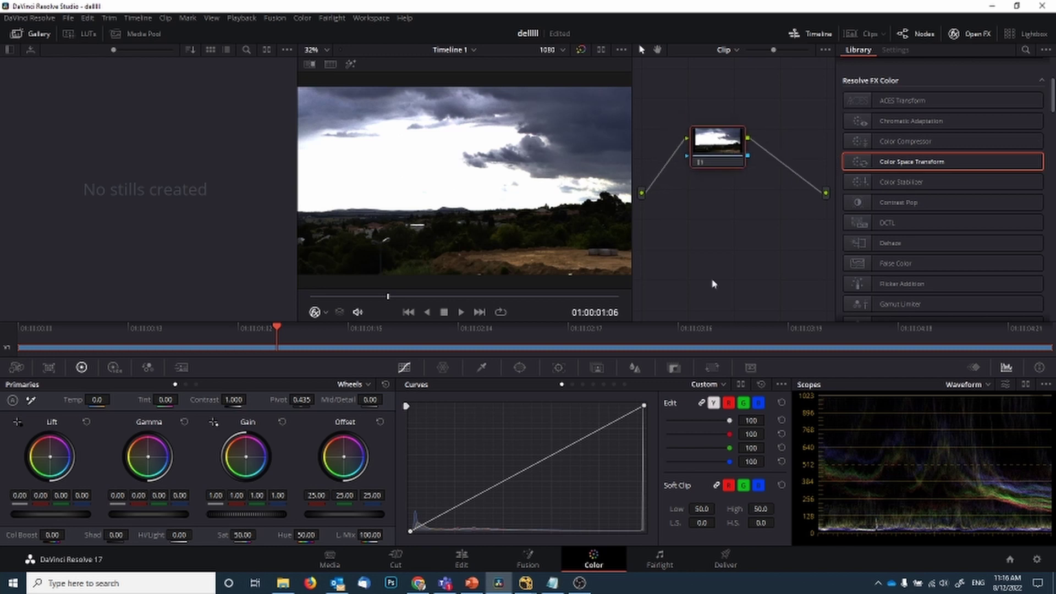
click(543, 564)
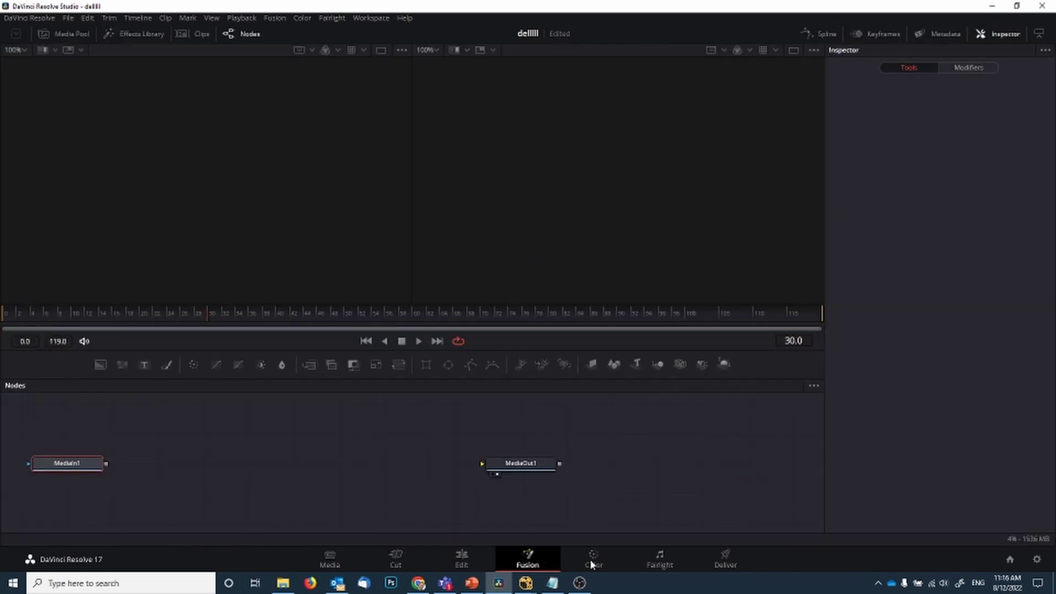
click(593, 559)
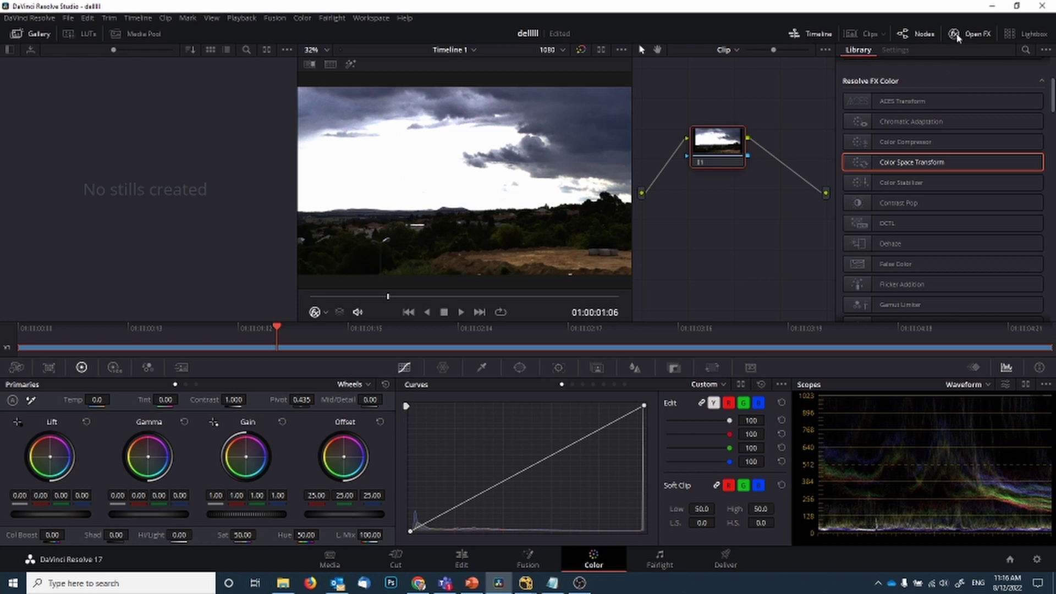
scroll(960, 161, up, 3)
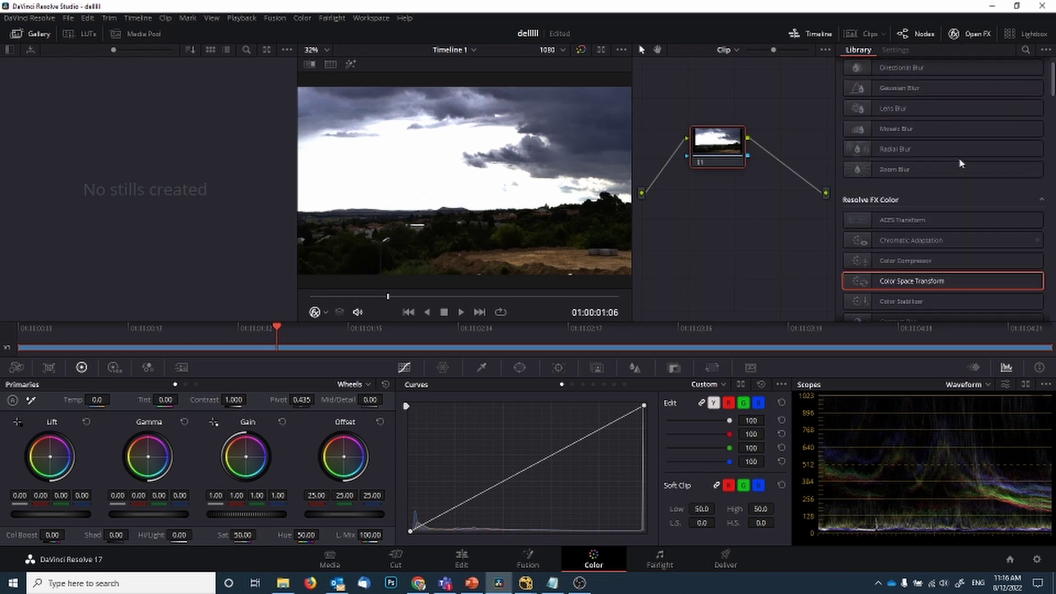
scroll(949, 172, down, 1)
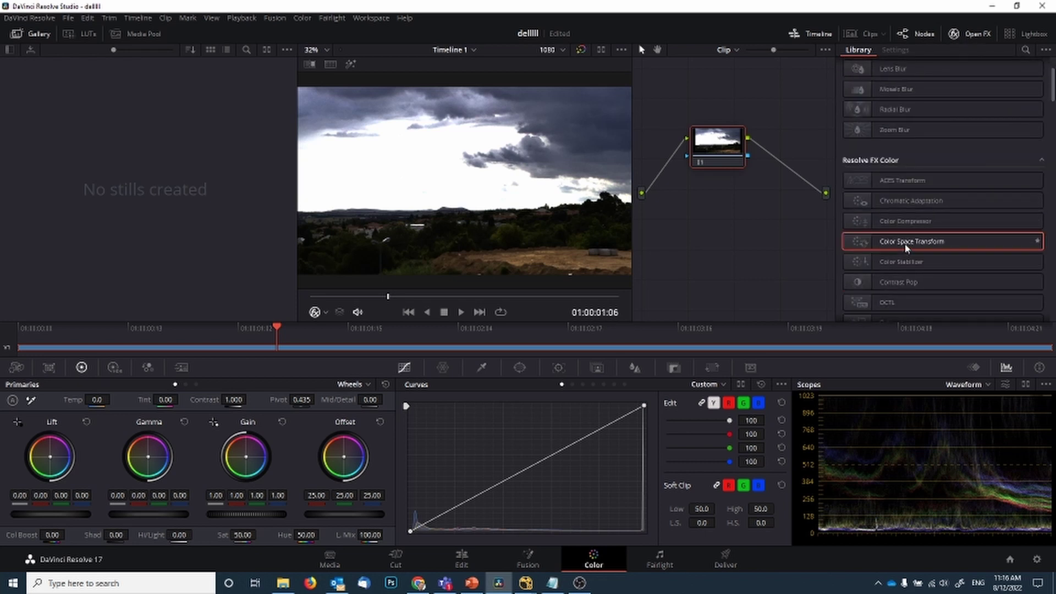
drag(906, 247, 718, 144)
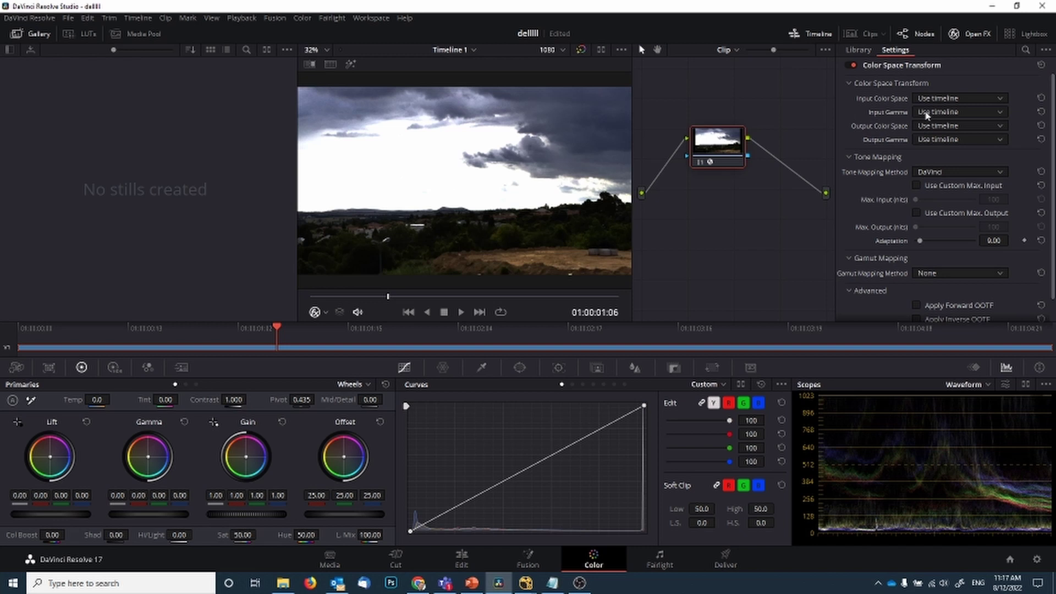
Set the Color Space Transform's input gamma to Linear
click(992, 114)
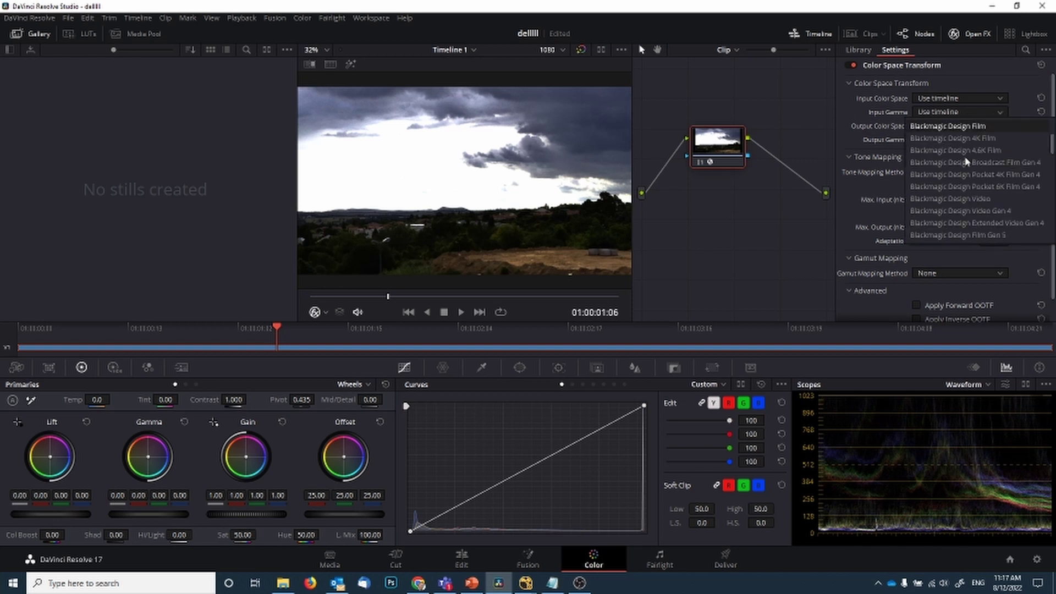
scroll(968, 160, down, 5)
scroll(947, 190, down, 3)
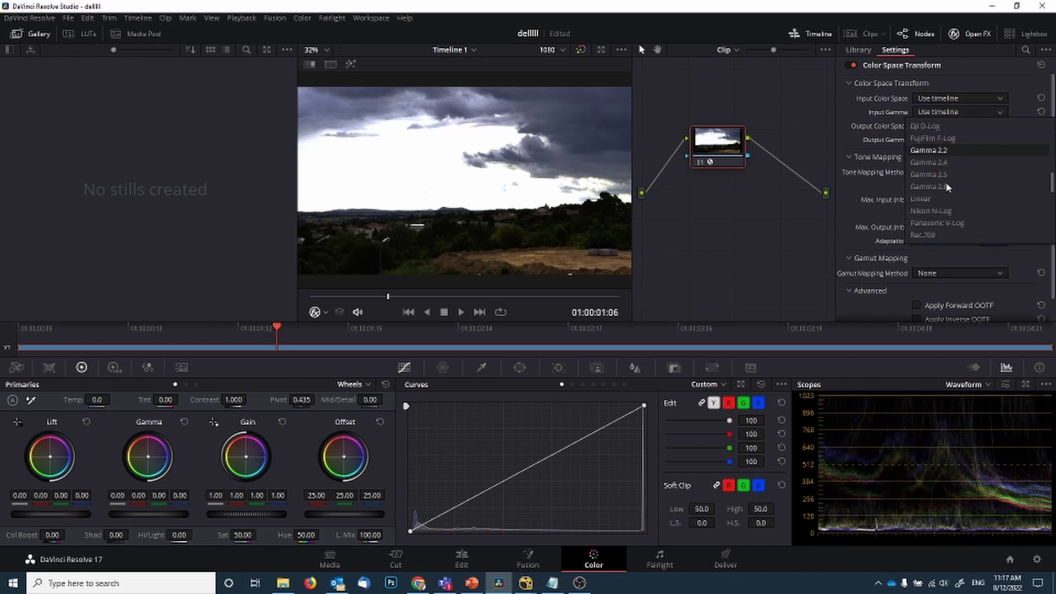
click(938, 201)
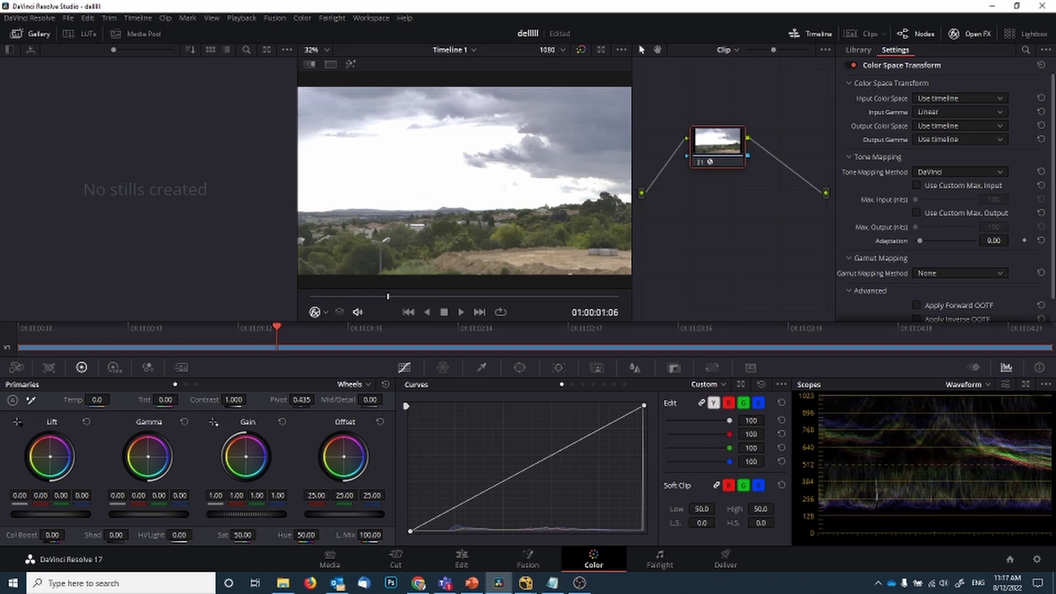
Test a lower Gain, reset it to 1.00, and set the tone mapping method to None
drag(246, 515, 223, 514)
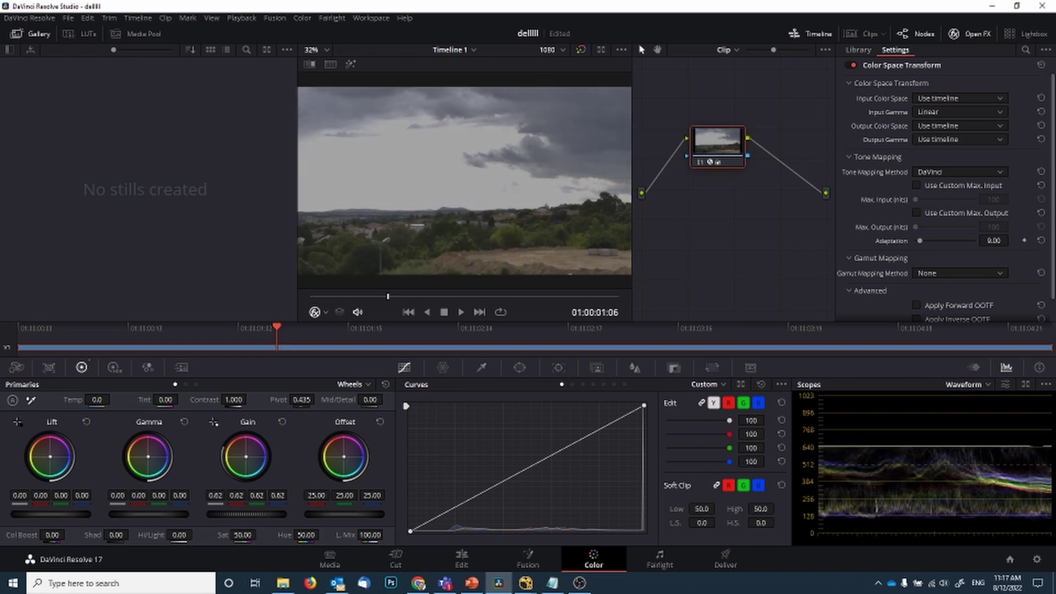
click(386, 384)
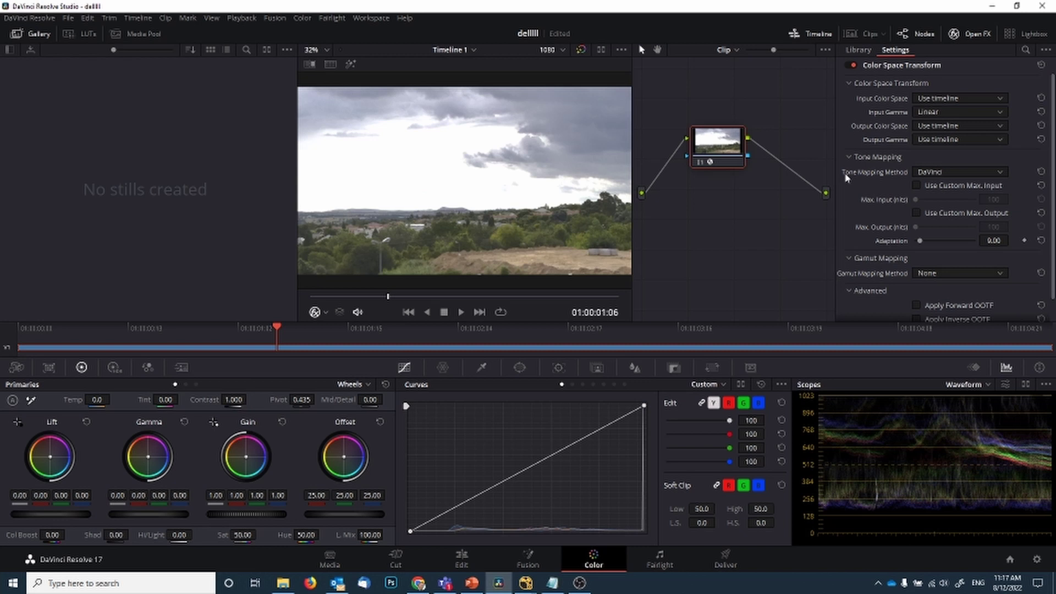
click(957, 174)
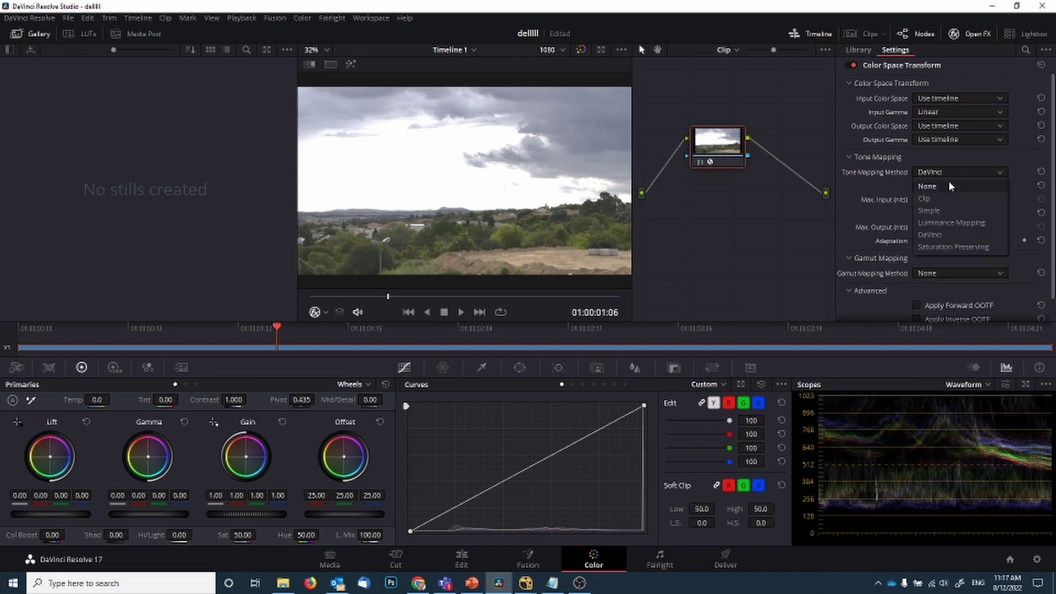
click(949, 181)
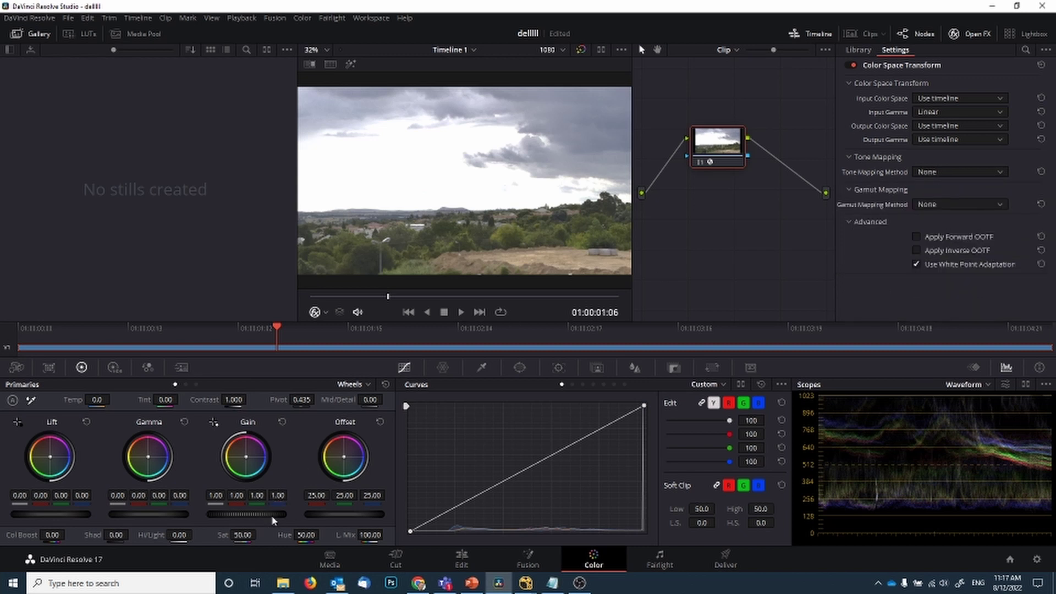
drag(275, 515, 212, 515)
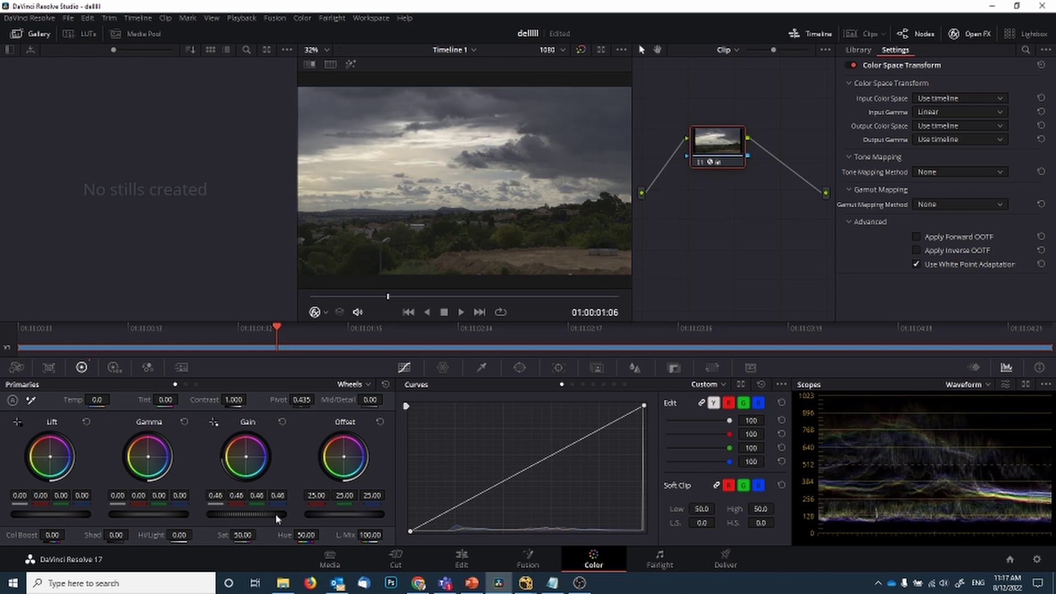
click(386, 385)
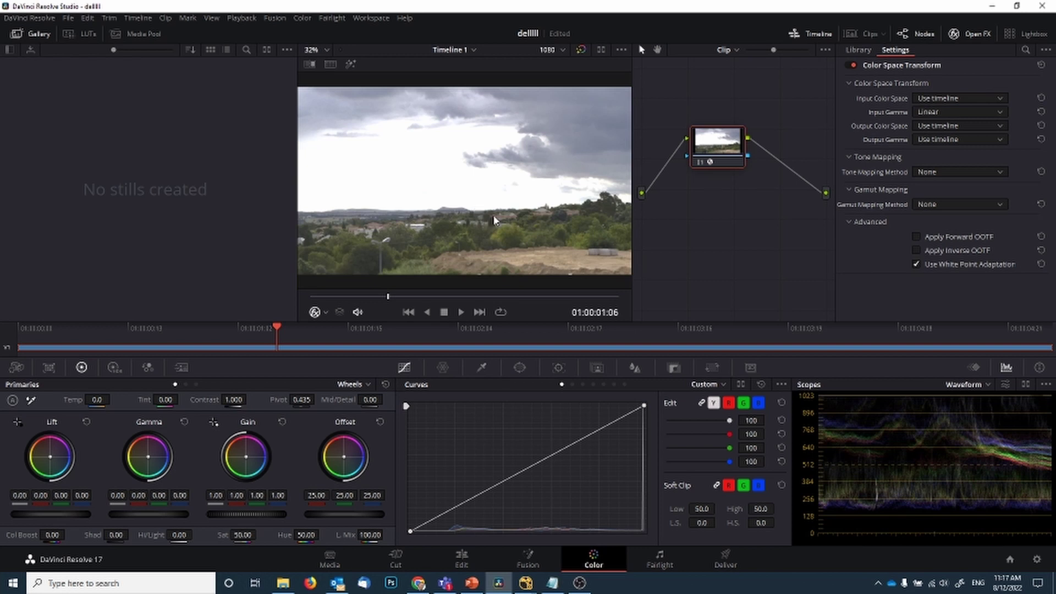
key(alt+Tab)
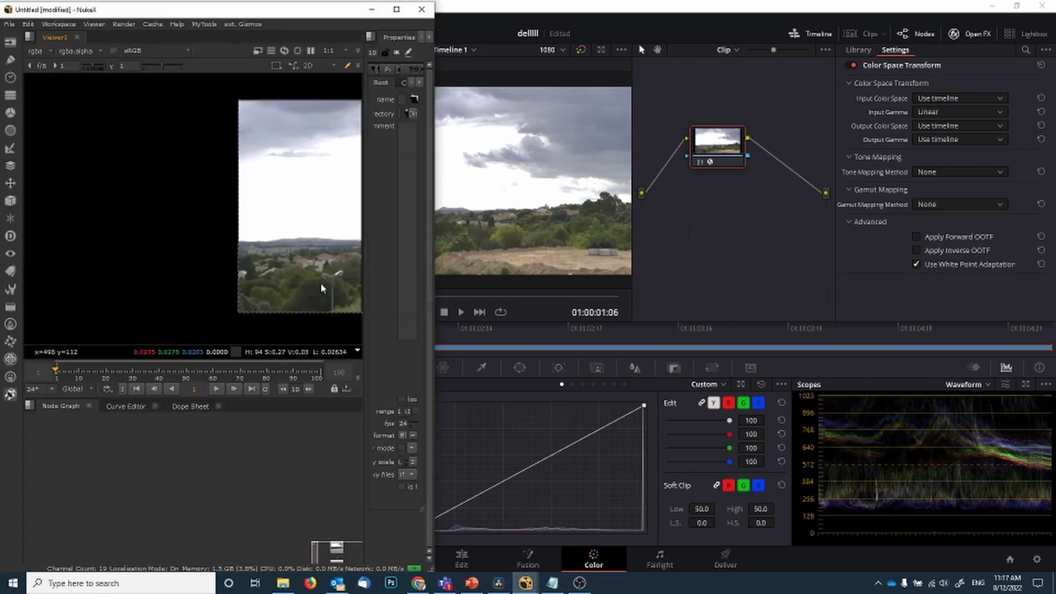
drag(352, 220, 201, 224)
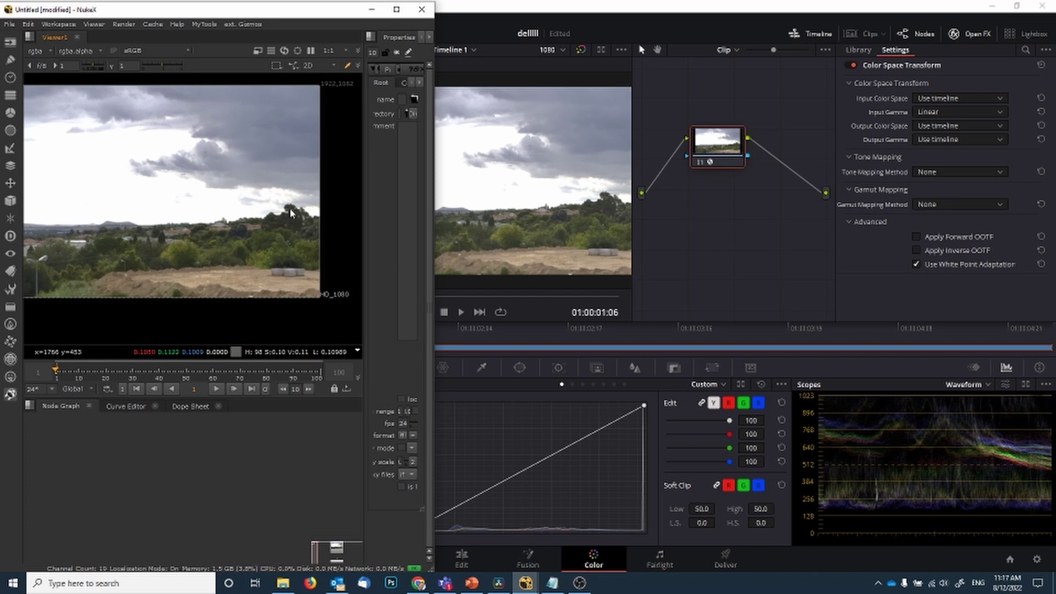
click(721, 236)
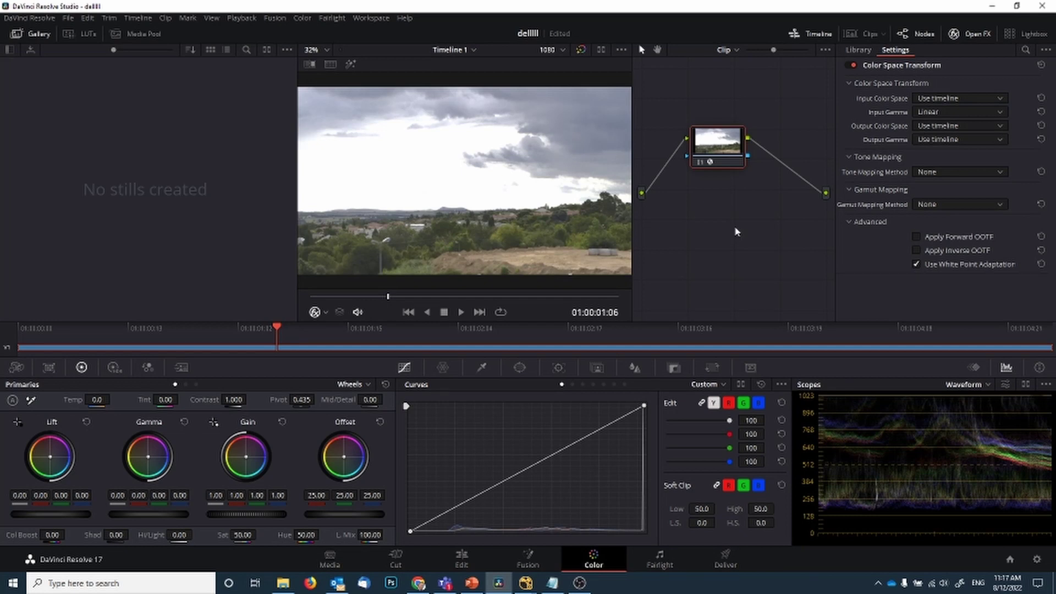